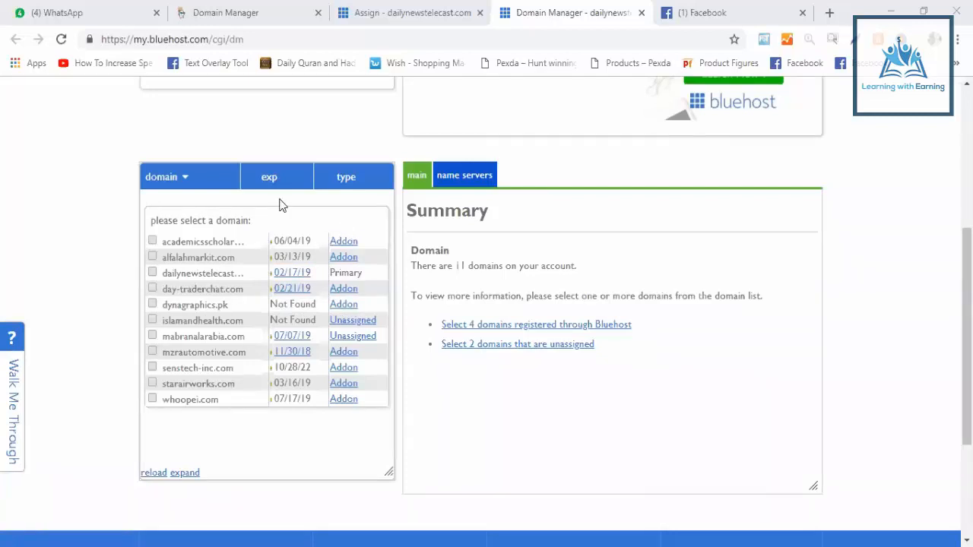
Step: Scroll back to the top of the Domain Manager's list of 11 domains
scroll(516, 475, "up", 1)
scroll(516, 475, "up", 4)
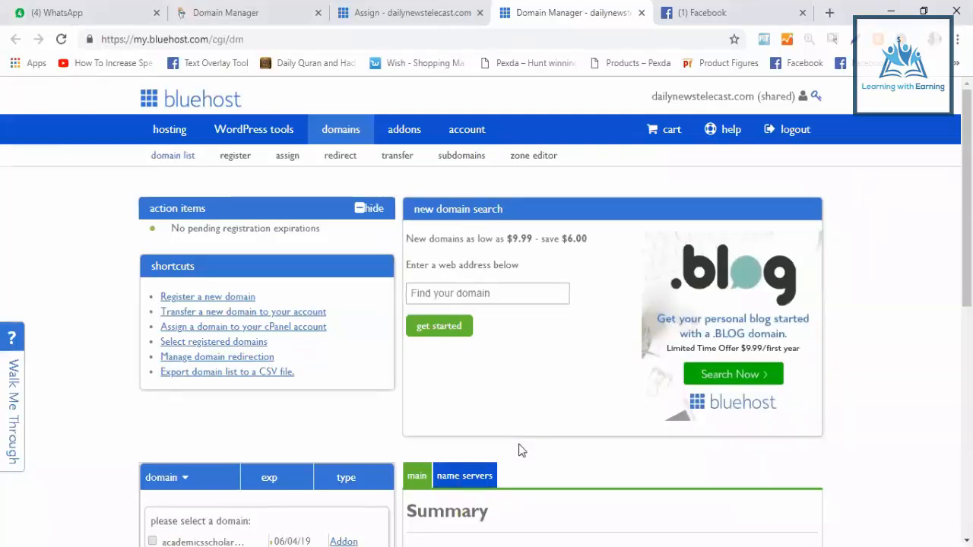
Step: From the hosting home dashboard's website panel, launch the Install WordPress installer
left_click(168, 131)
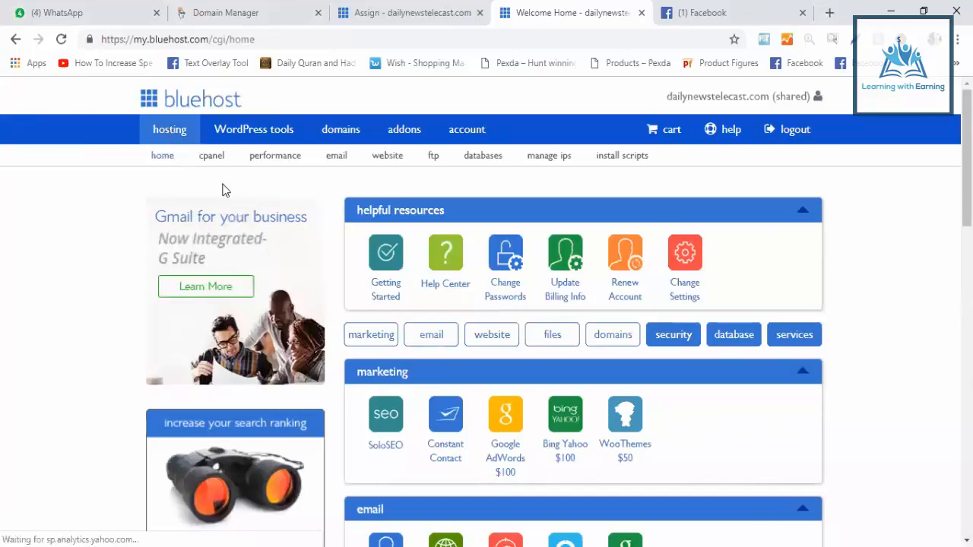
scroll(492, 334, "down", 1)
scroll(494, 336, "down", 7)
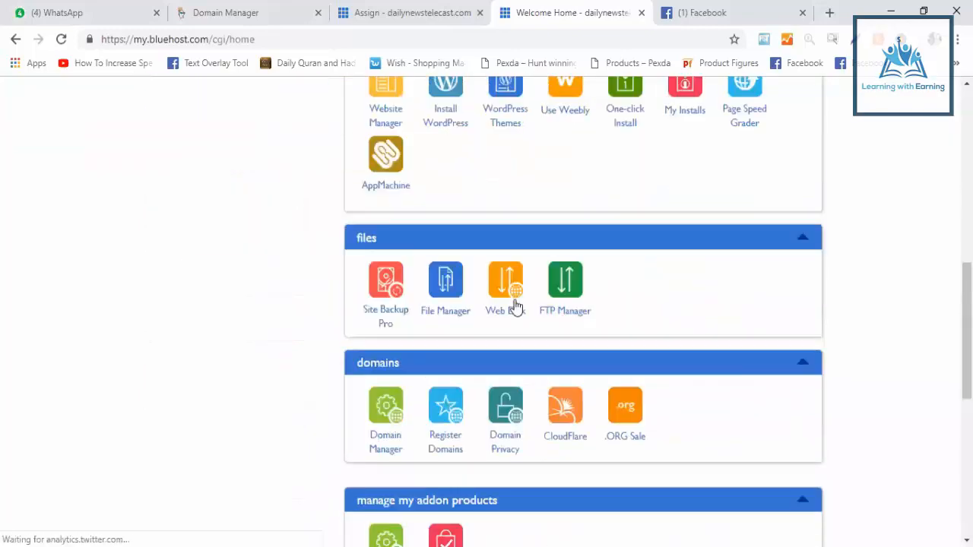
scroll(515, 306, "up", 4)
scroll(592, 277, "down", 1)
scroll(878, 312, "up", 5)
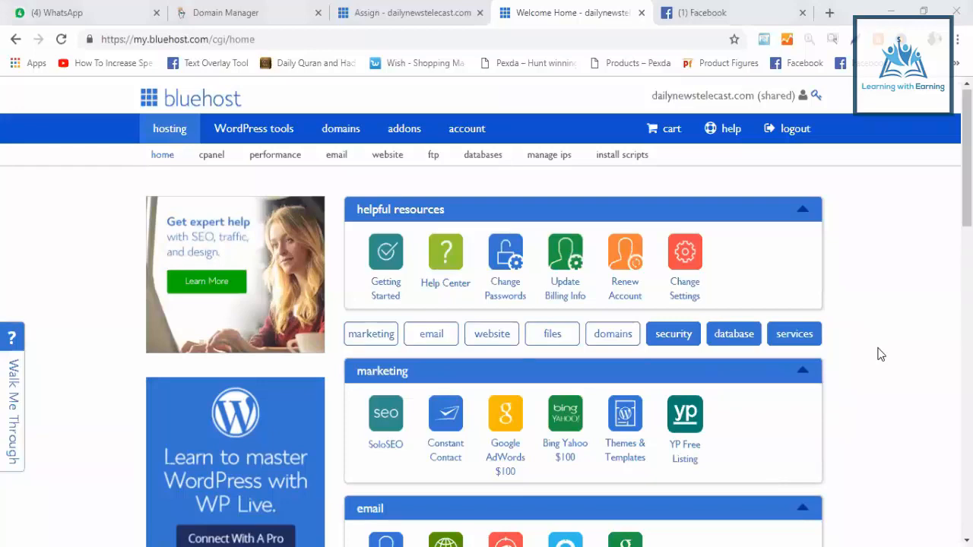
scroll(881, 350, "down", 6)
scroll(904, 334, "up", 1)
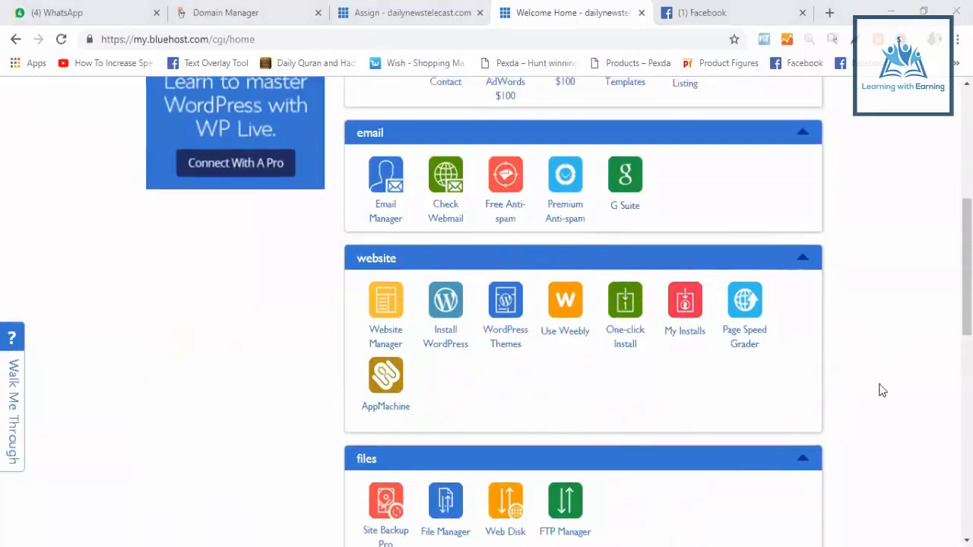
scroll(896, 437, "up", 5)
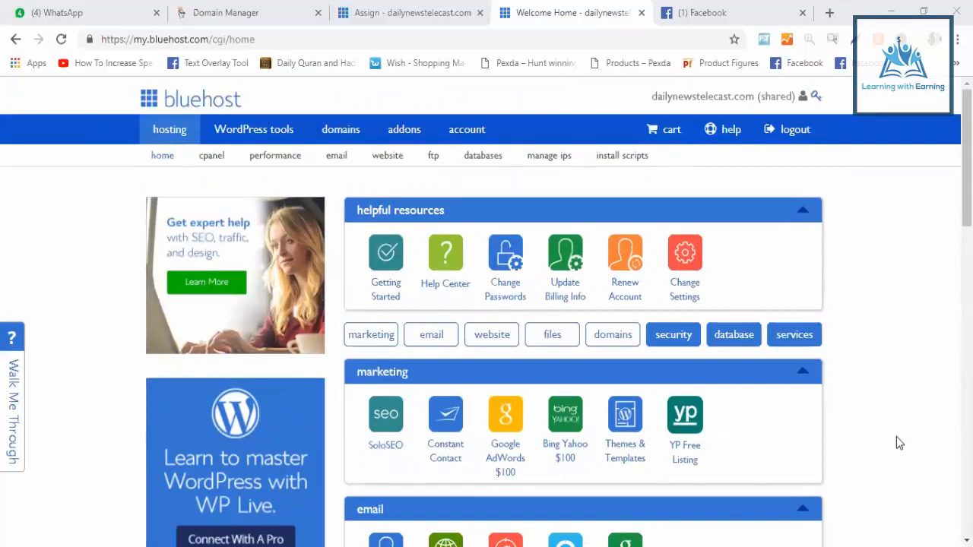
scroll(896, 436, "down", 2)
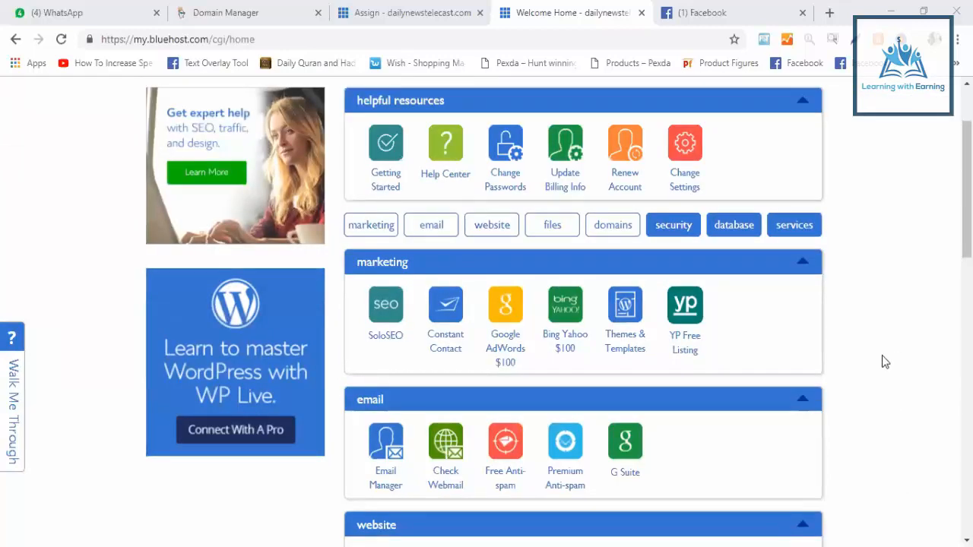
scroll(380, 213, "down", 5)
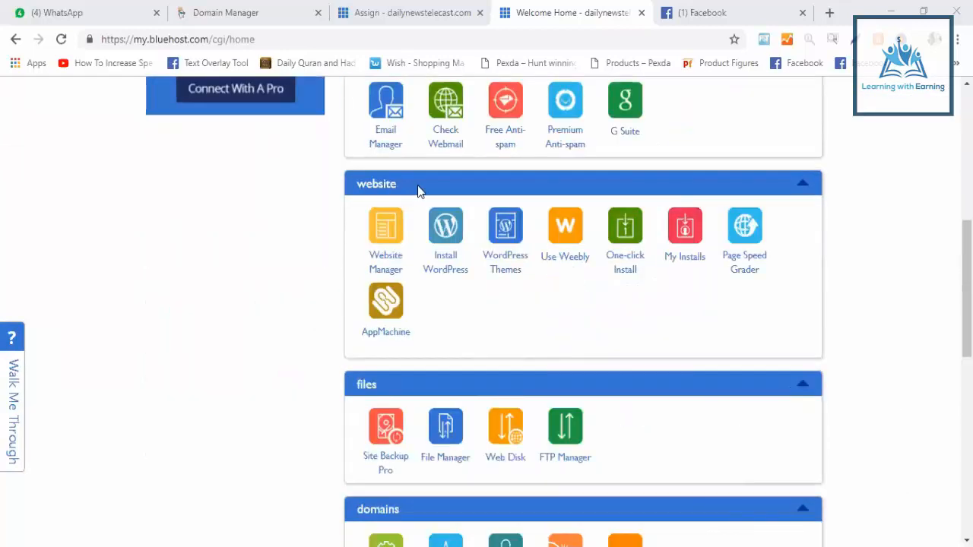
left_click(456, 236)
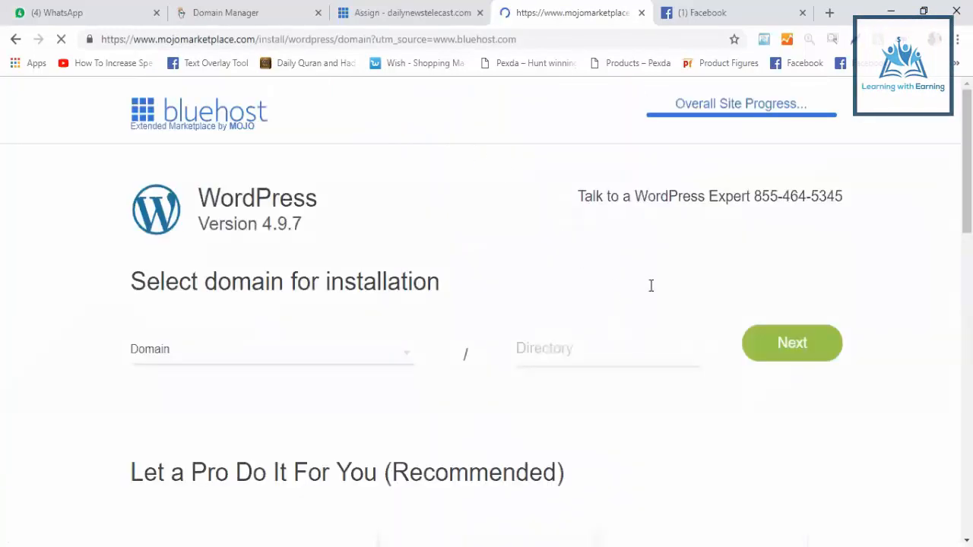
scroll(904, 386, "down", 1)
scroll(905, 380, "down", 2)
scroll(908, 384, "up", 2)
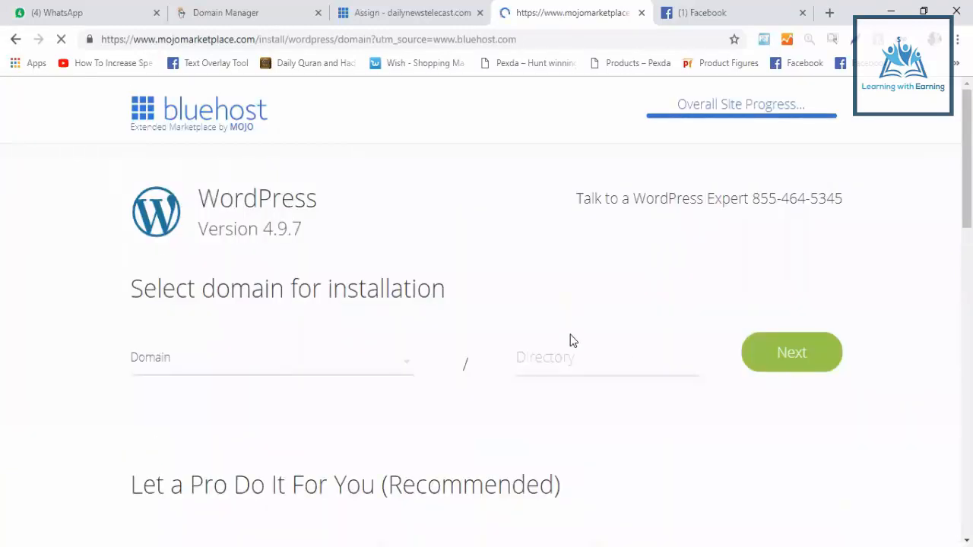
scroll(587, 421, "down", 1)
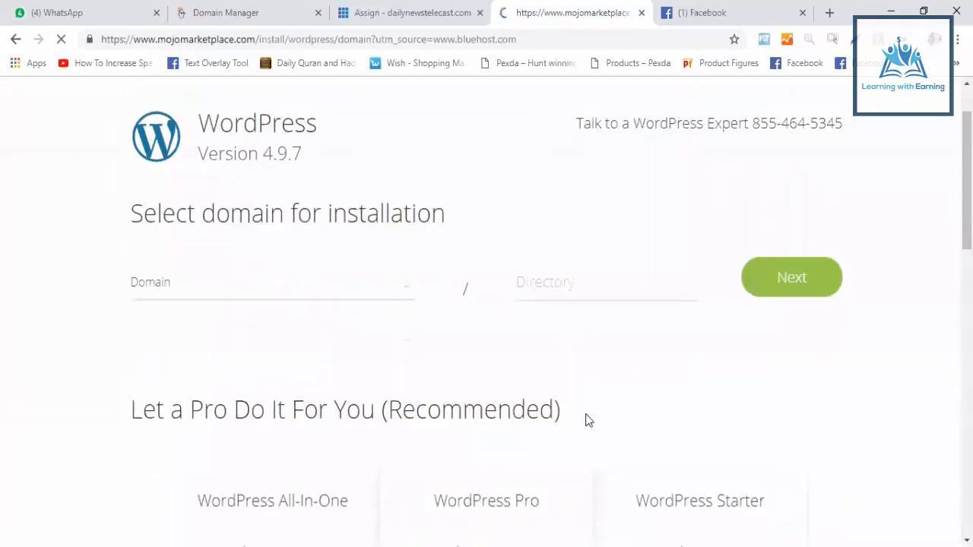
left_click(404, 290)
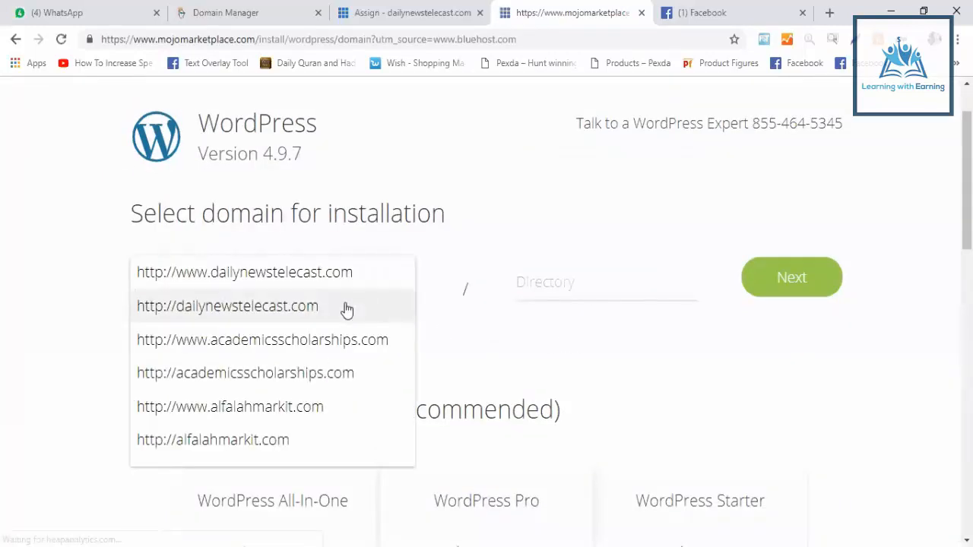
scroll(347, 310, "down", 15)
scroll(347, 308, "down", 3)
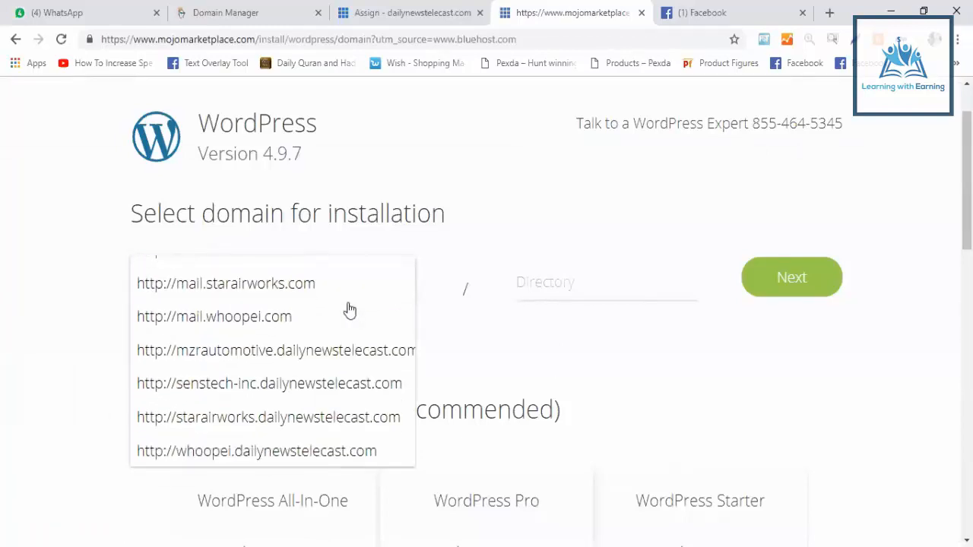
scroll(341, 437, "up", 2)
scroll(344, 433, "up", 3)
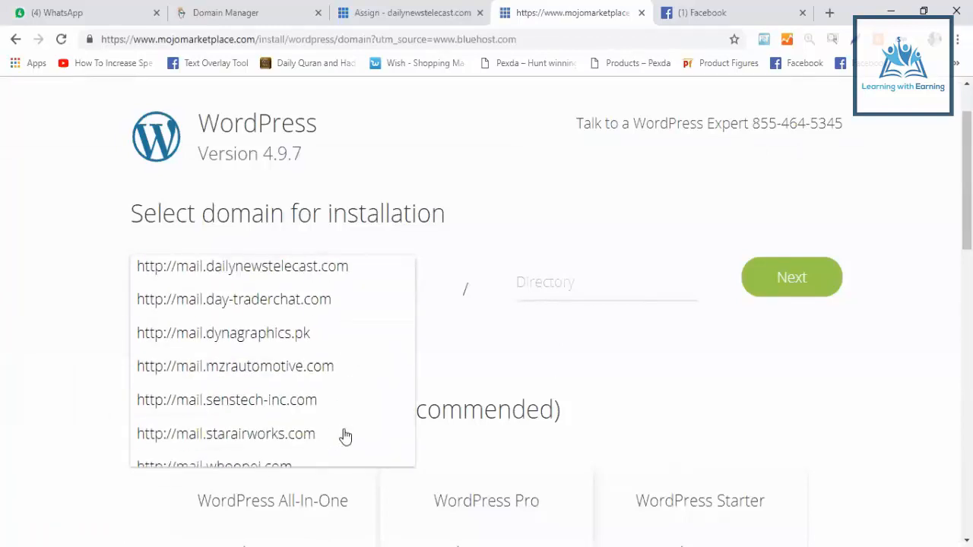
scroll(349, 422, "up", 4)
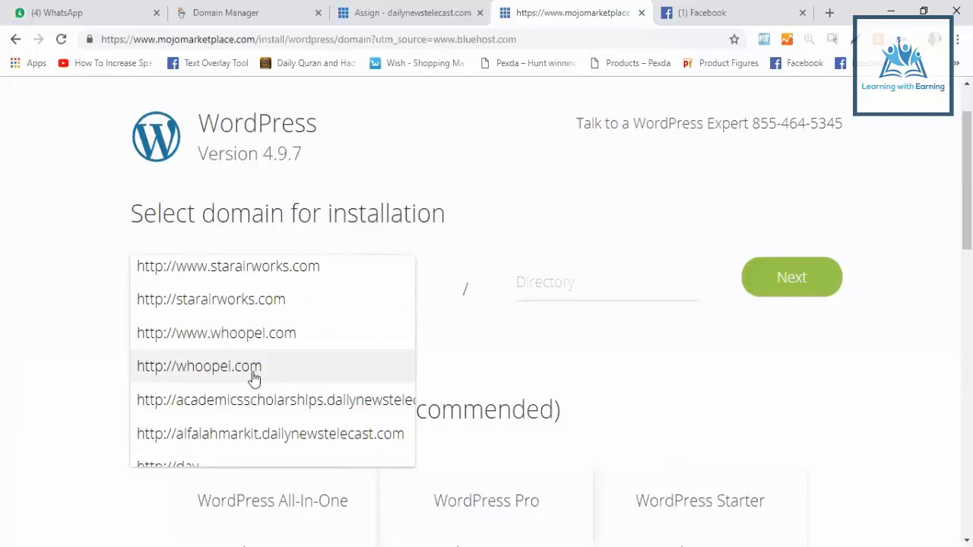
left_click(254, 367)
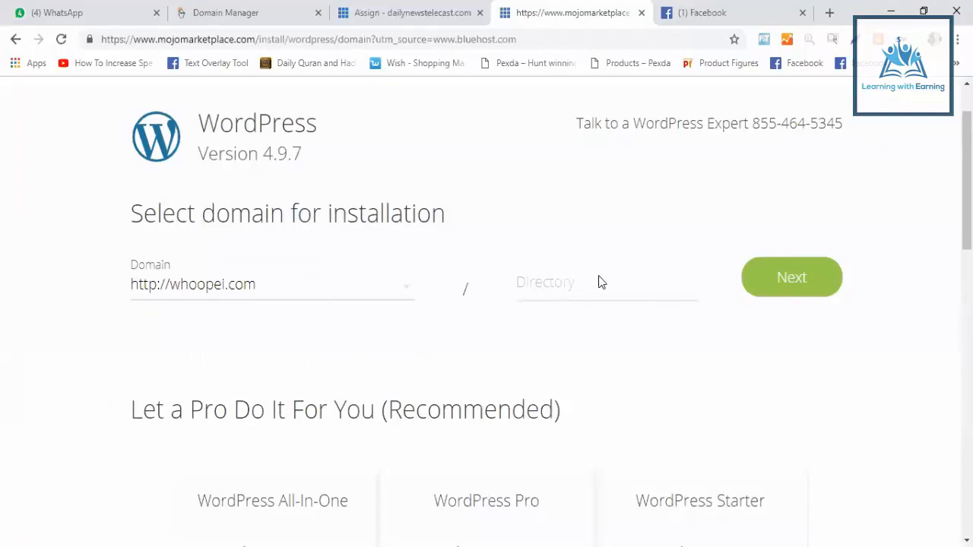
Step: Submit the WordPress install for whoopei.com, leaving the directory field as is
left_click(574, 295)
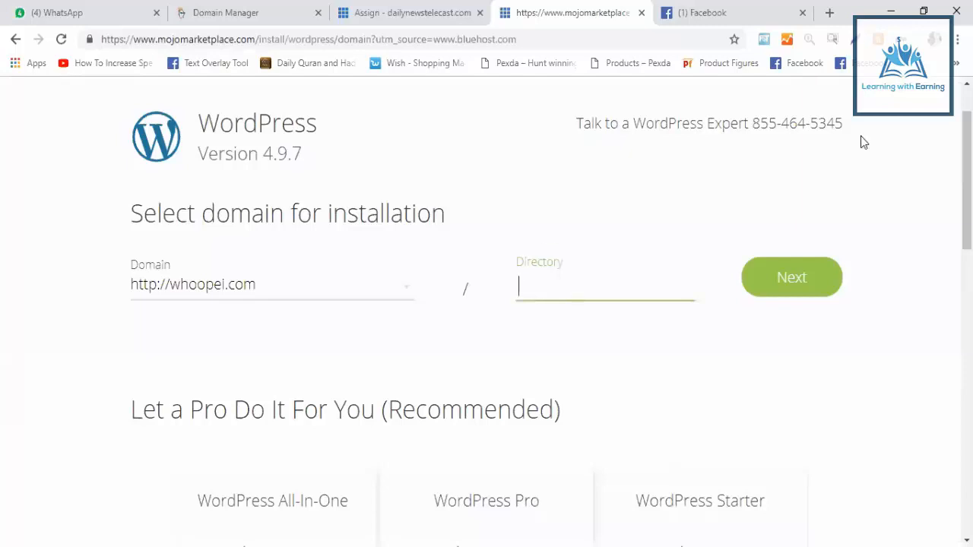
left_click(797, 272)
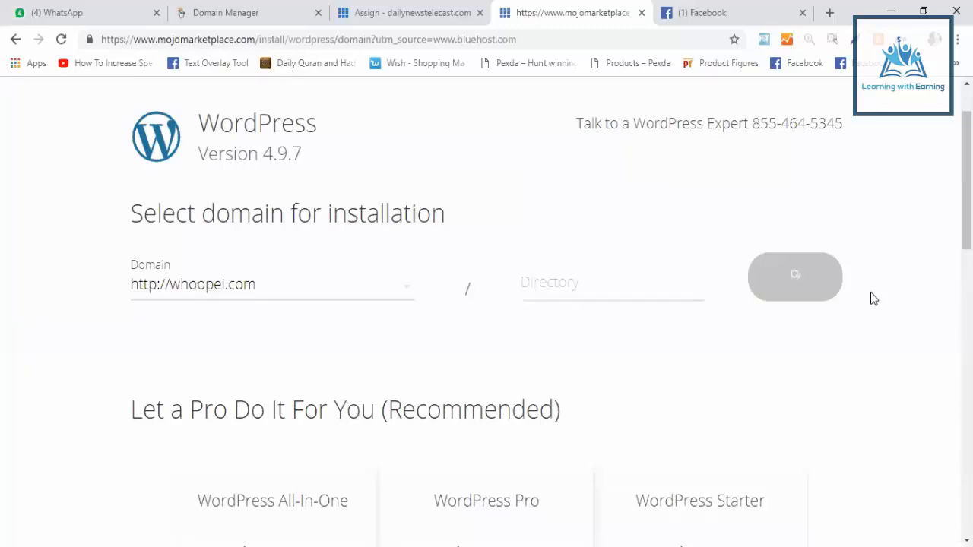
scroll(881, 261, "down", 1)
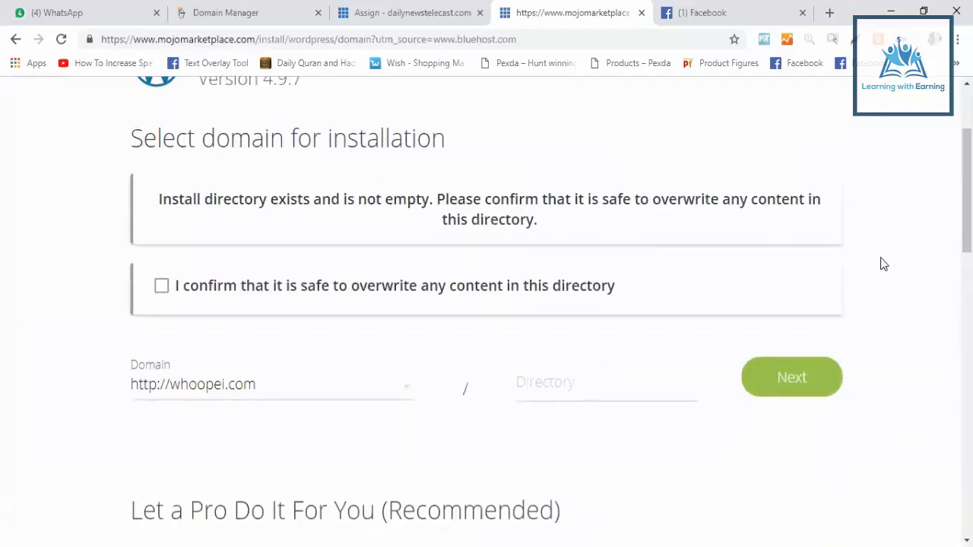
Step: Confirm overwriting the non-empty install directory and continue to Admin Information
left_click(170, 288)
left_click(795, 385)
scroll(502, 332, "up", 1)
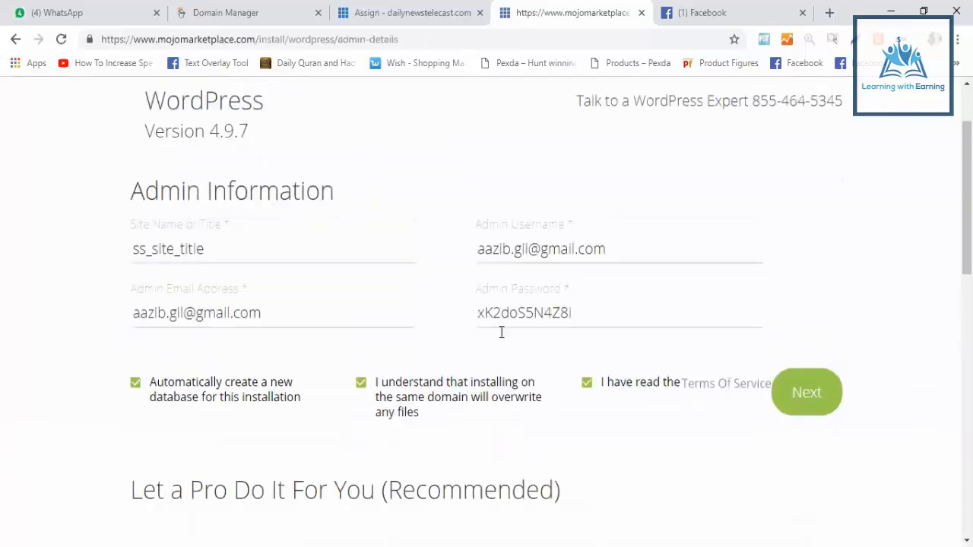
Step: Clear the generated admin password and the prefilled admin username
double_click(326, 288)
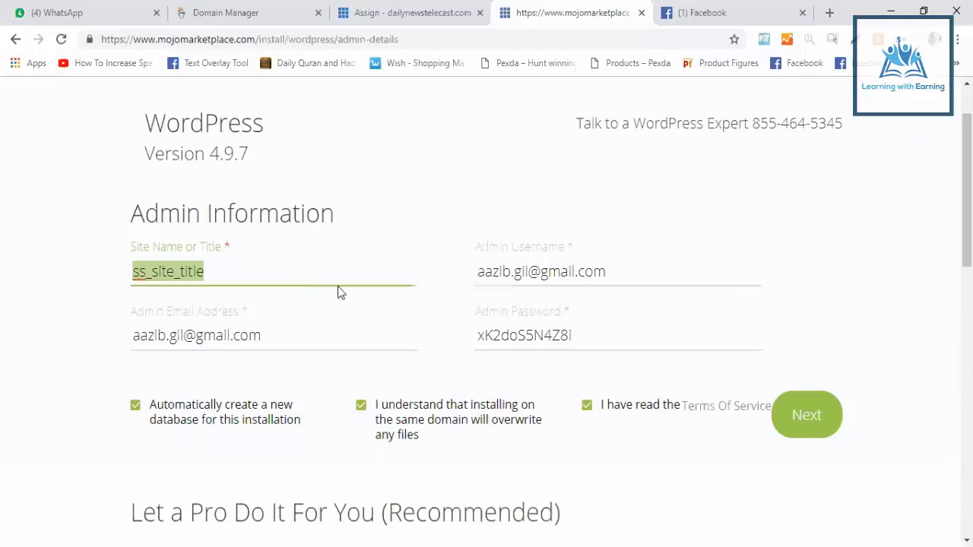
double_click(572, 335)
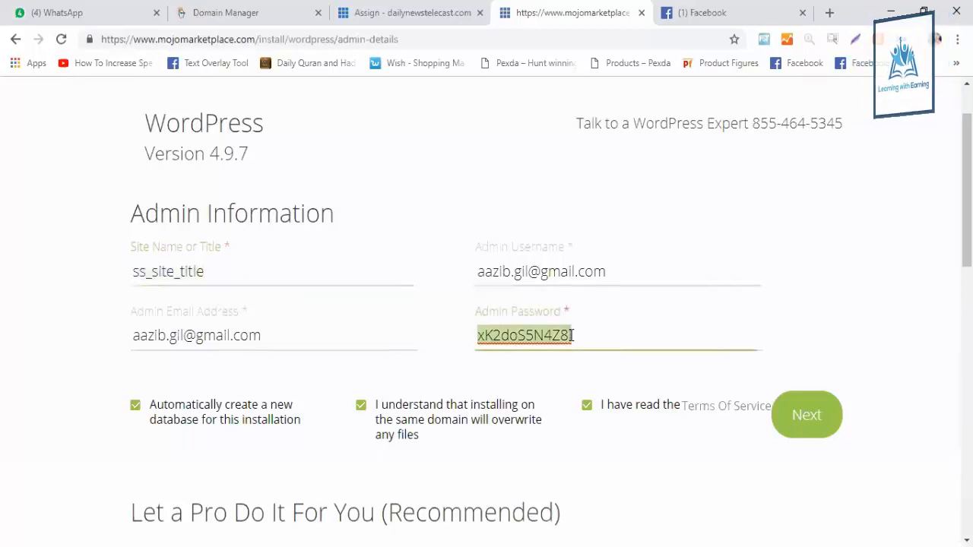
key("BackSpace")
triple_click(573, 278)
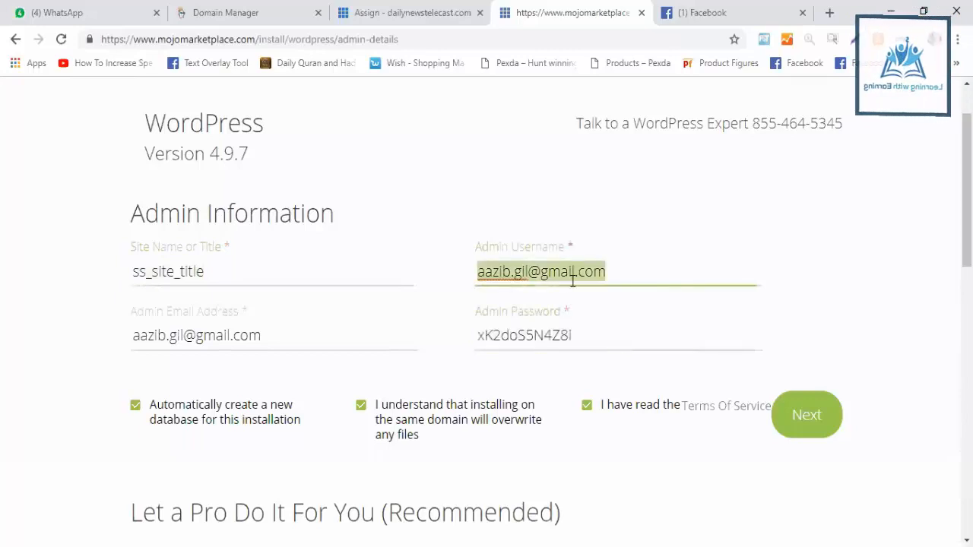
key("BackSpace")
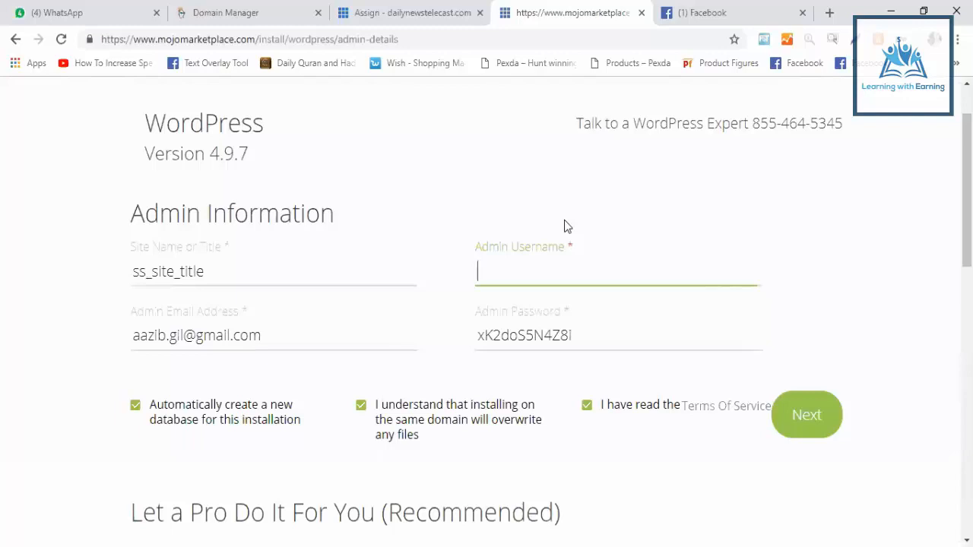
Step: Enter a custom admin username and custom admin password, then submit the installation
type("woophie")
triple_click(547, 337)
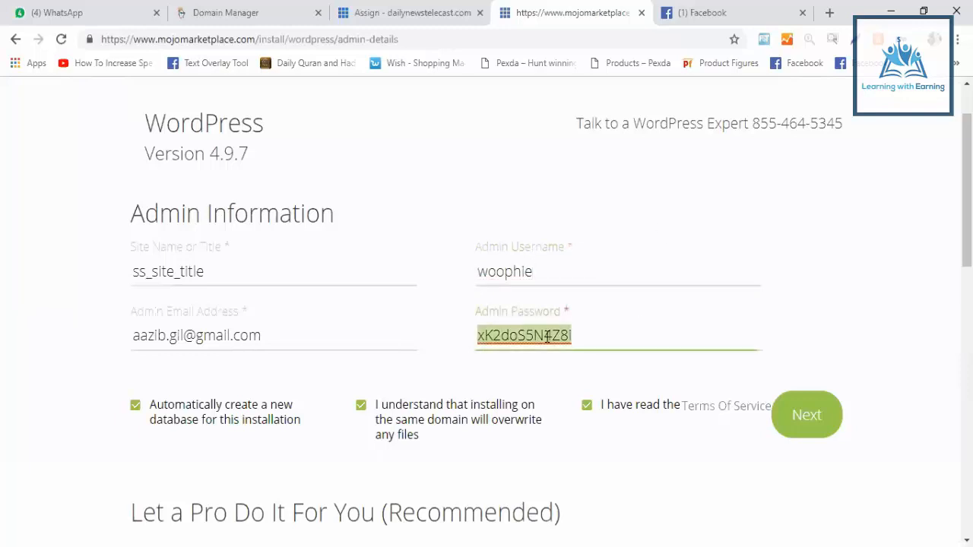
triple_click(527, 275)
key("ctrl+c")
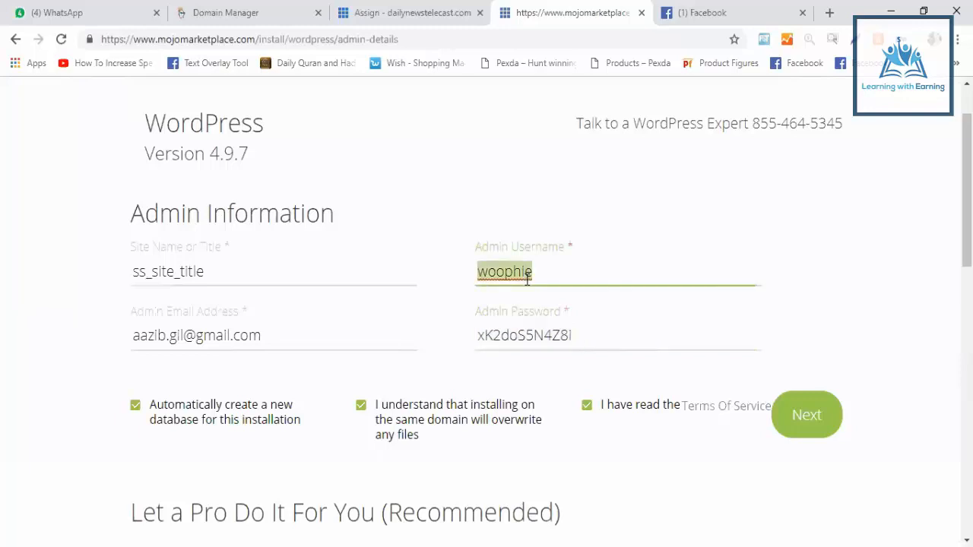
triple_click(546, 335)
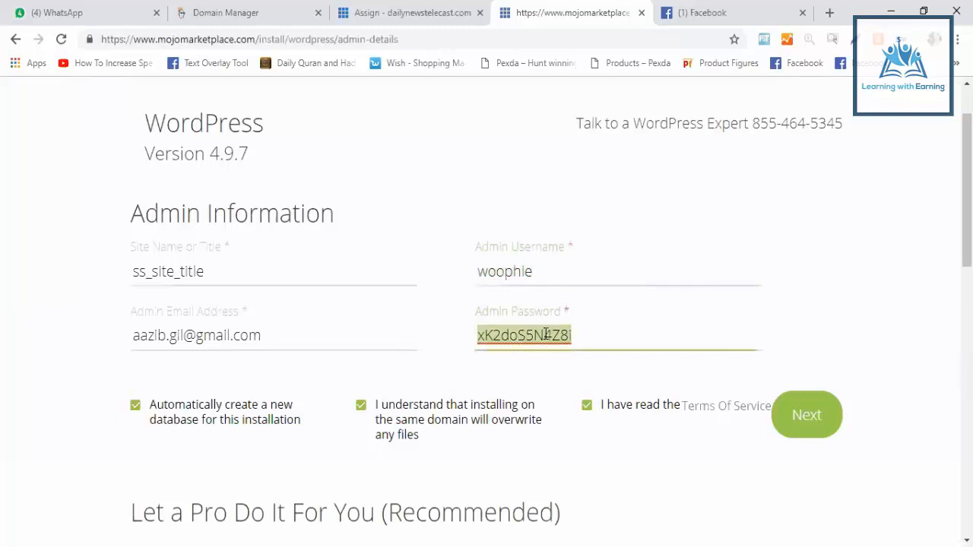
key("ctrl+v")
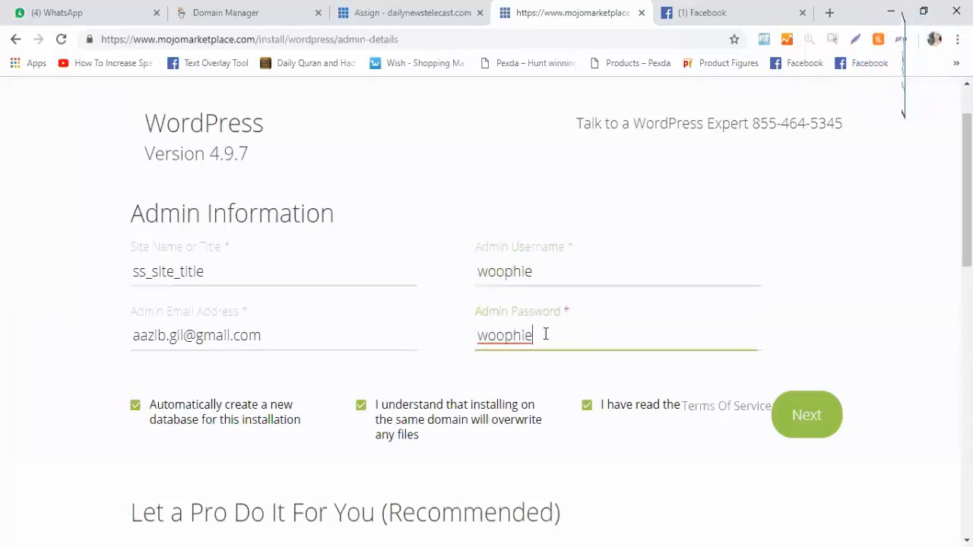
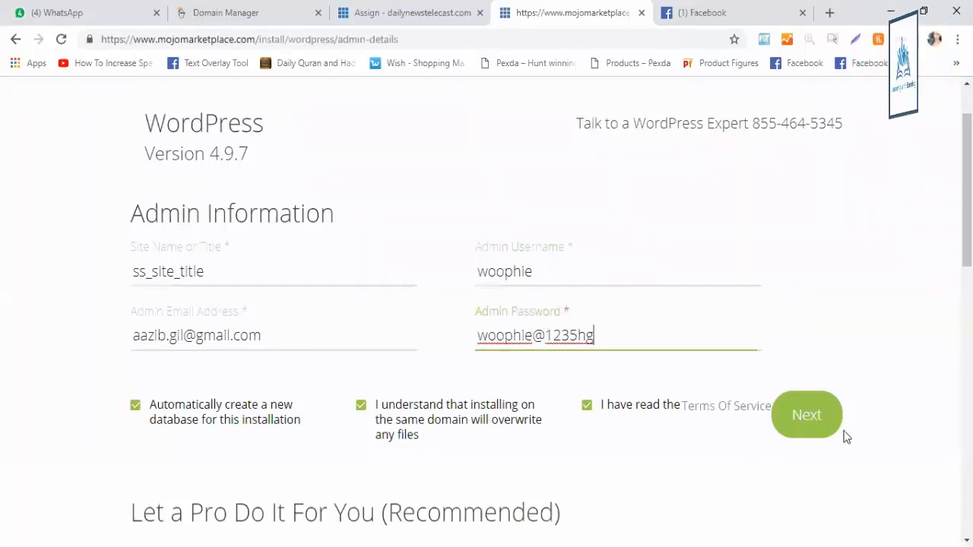
left_click(810, 418)
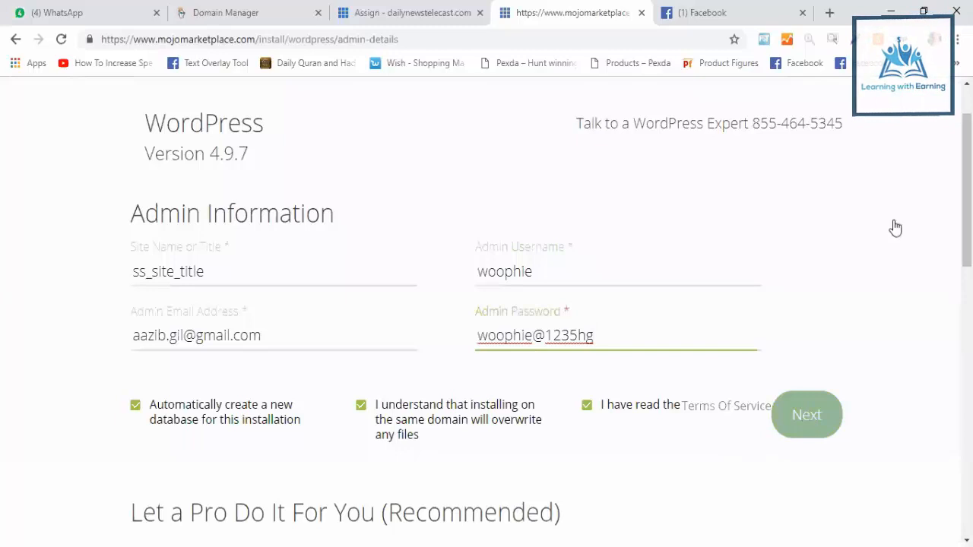
Step: Scroll down while waiting for the Installation Complete banner to appear
scroll(896, 226, "down", 1)
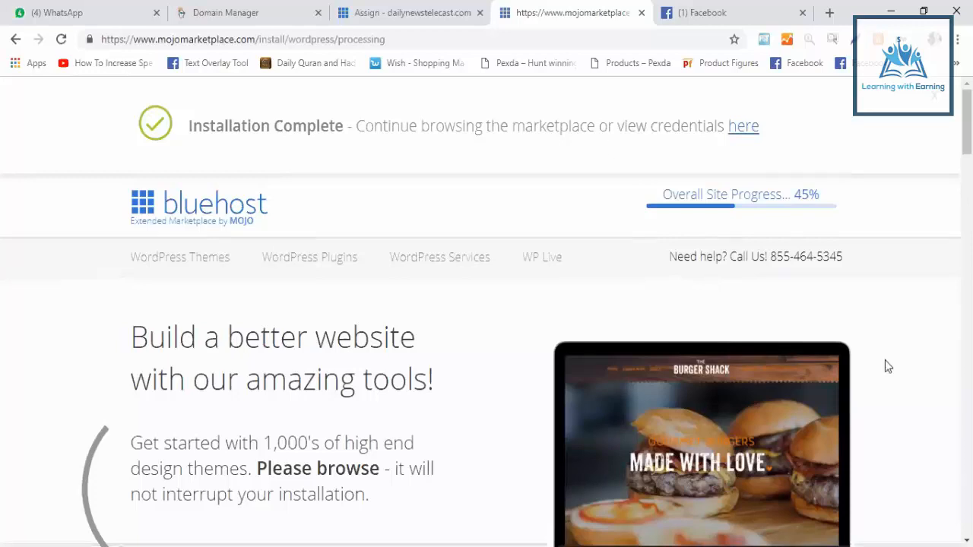
Step: Open the credentials page and select the domain, admin username and password details
left_click(750, 135)
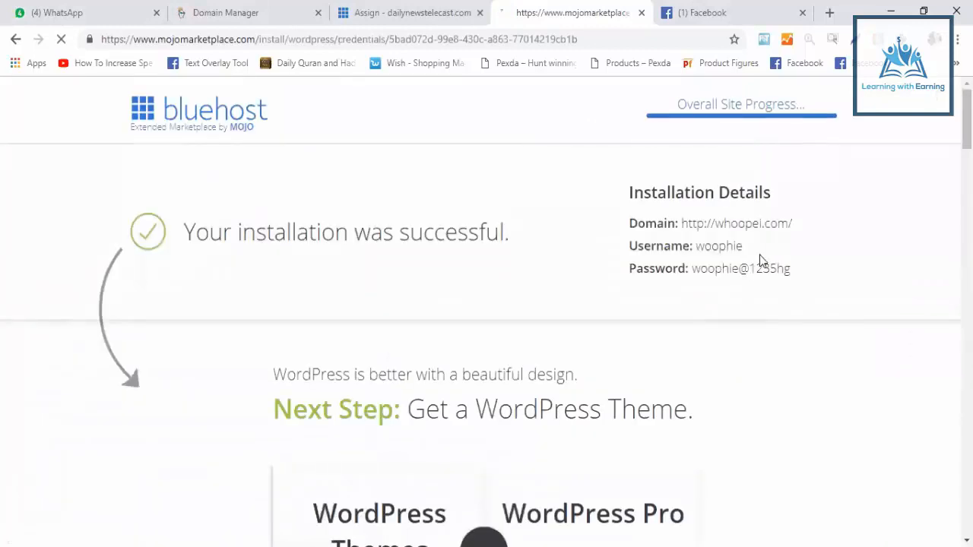
left_click_drag(715, 224, 842, 245)
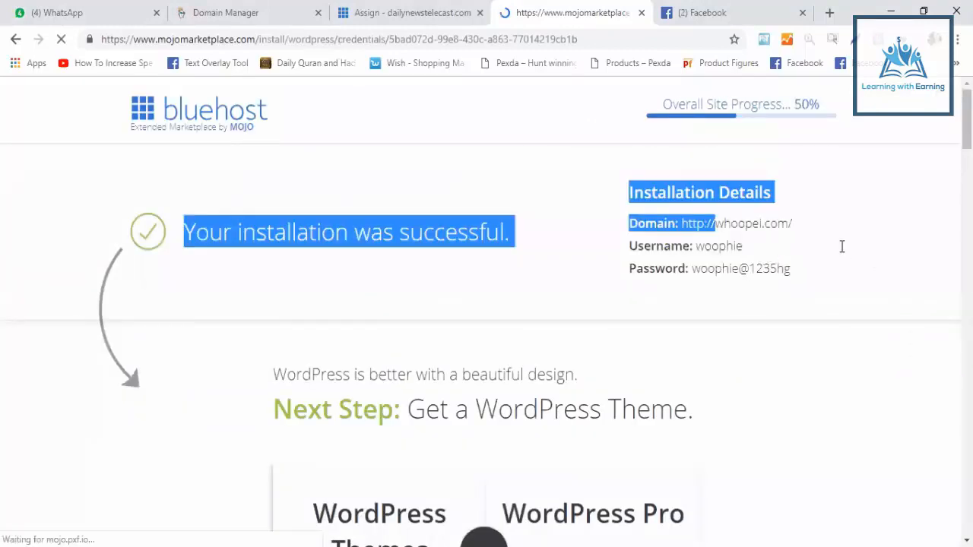
left_click(800, 242)
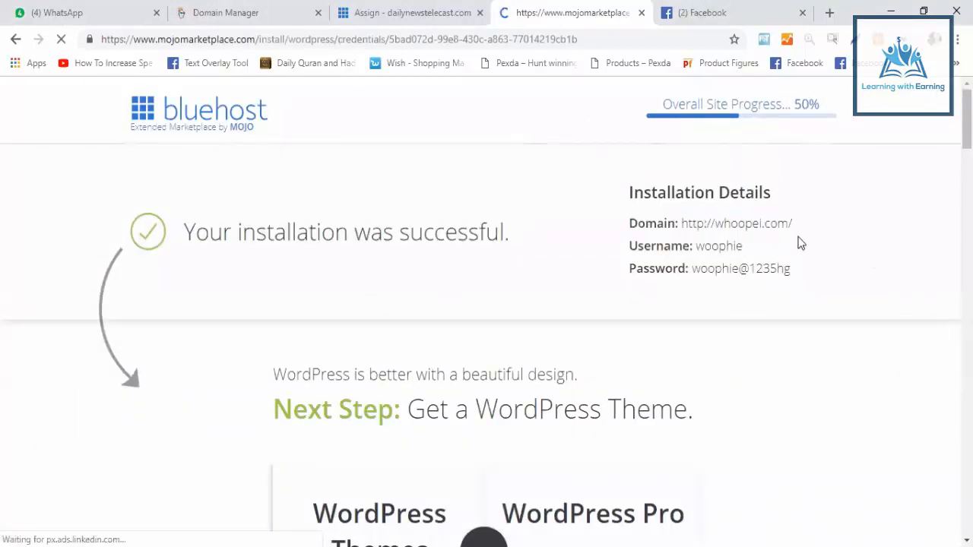
left_click_drag(790, 271, 627, 228)
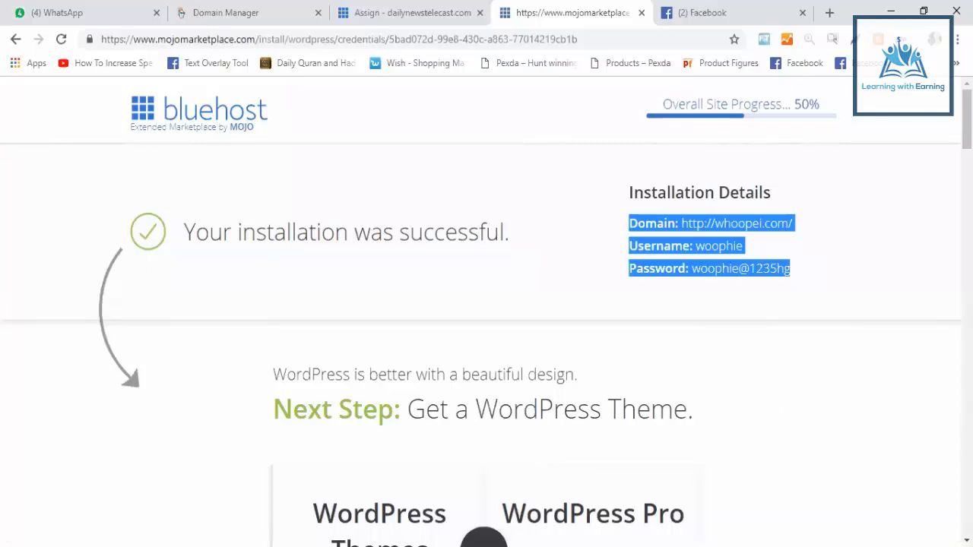
key("super")
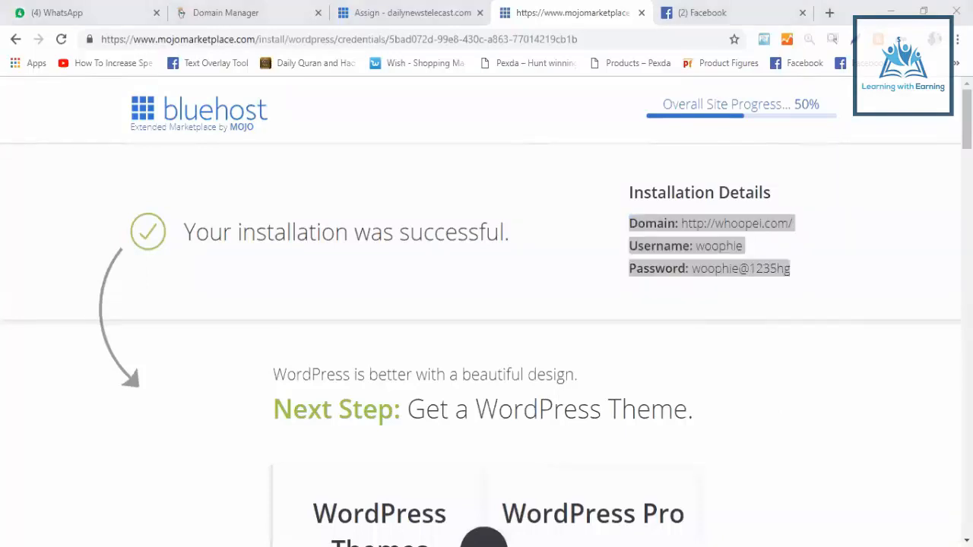
key("alt+Tab")
key("alt+Tab")
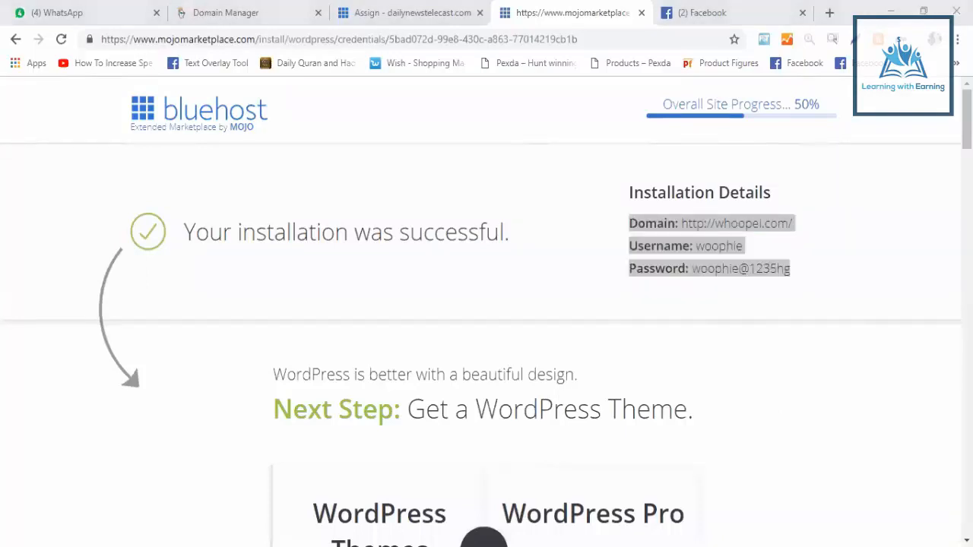